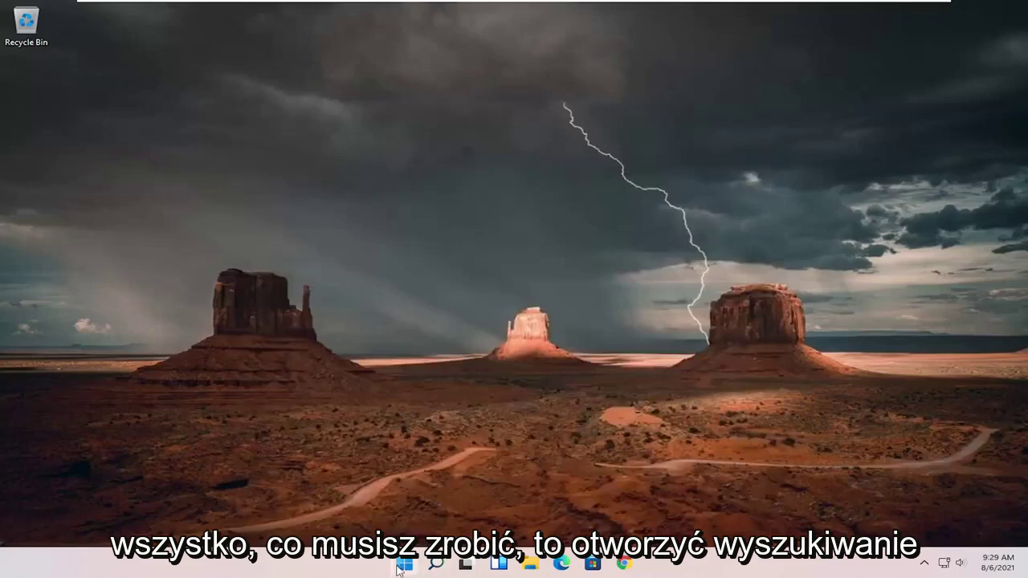
# Step: Find and open the Settings app and go to its Network & internet page
pyautogui.click(436, 562)
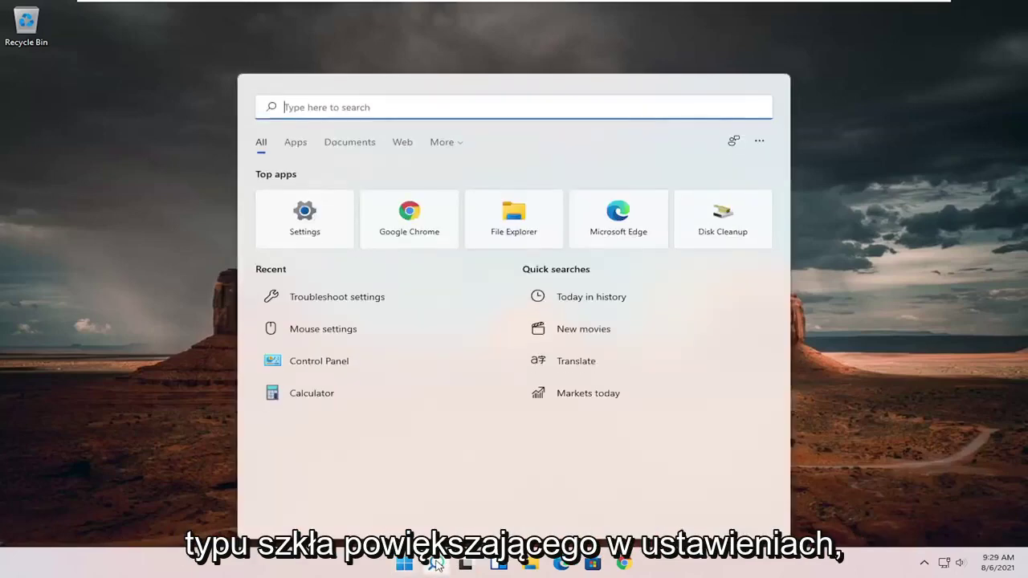
pyautogui.write('settings')
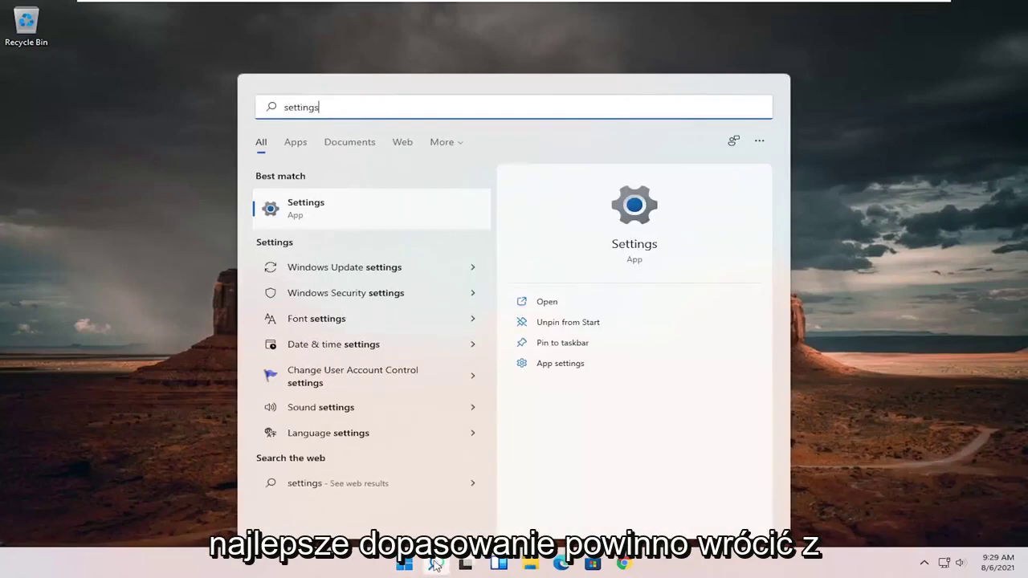
pyautogui.click(324, 208)
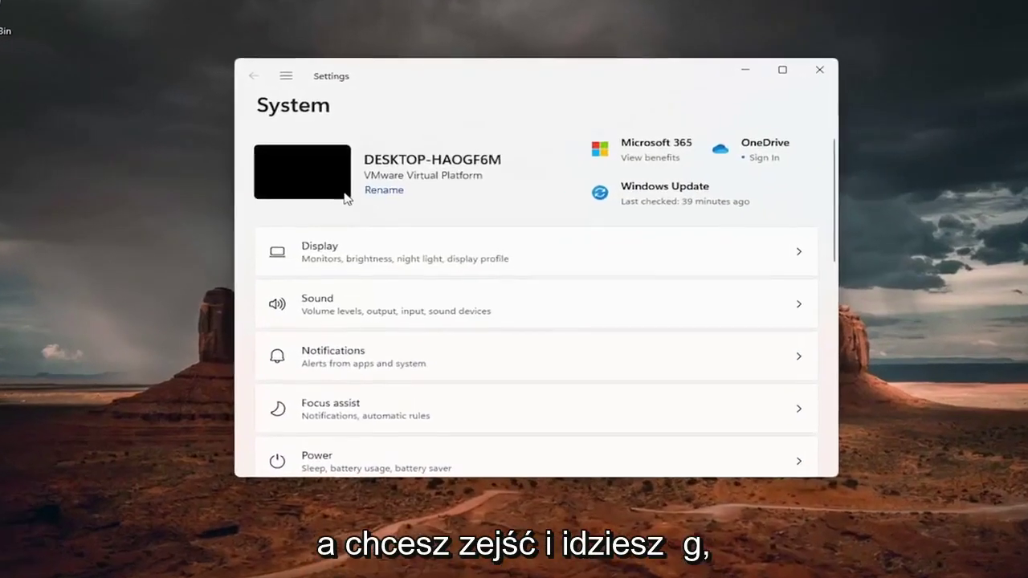
pyautogui.scroll(-1, 342, 184)
pyautogui.scroll(1, 265, 85)
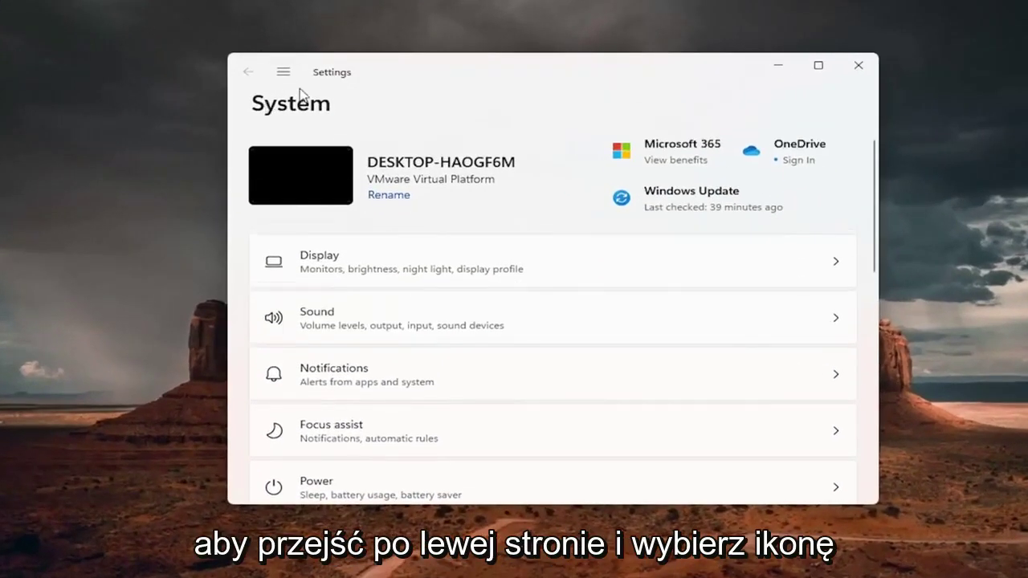
pyautogui.click(283, 72)
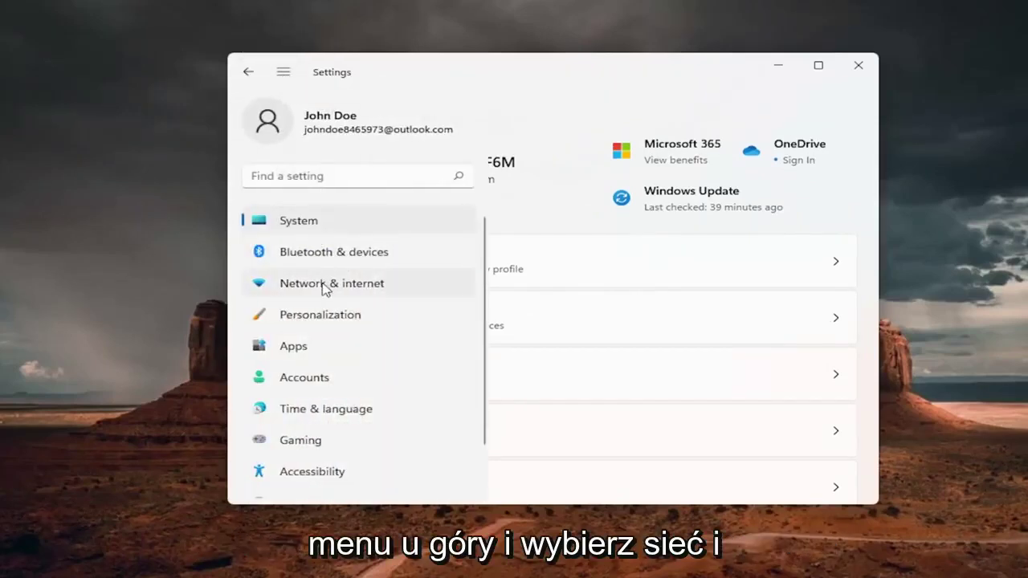
pyautogui.click(372, 289)
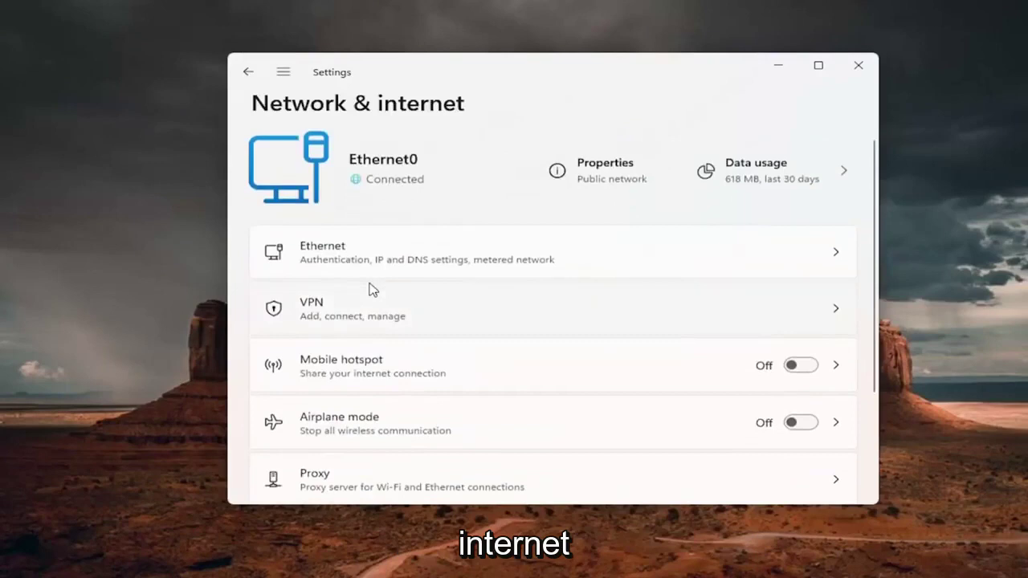
# Step: Open the Network reset page within the advanced network settings
pyautogui.scroll(-2, 372, 285)
pyautogui.scroll(-3, 371, 285)
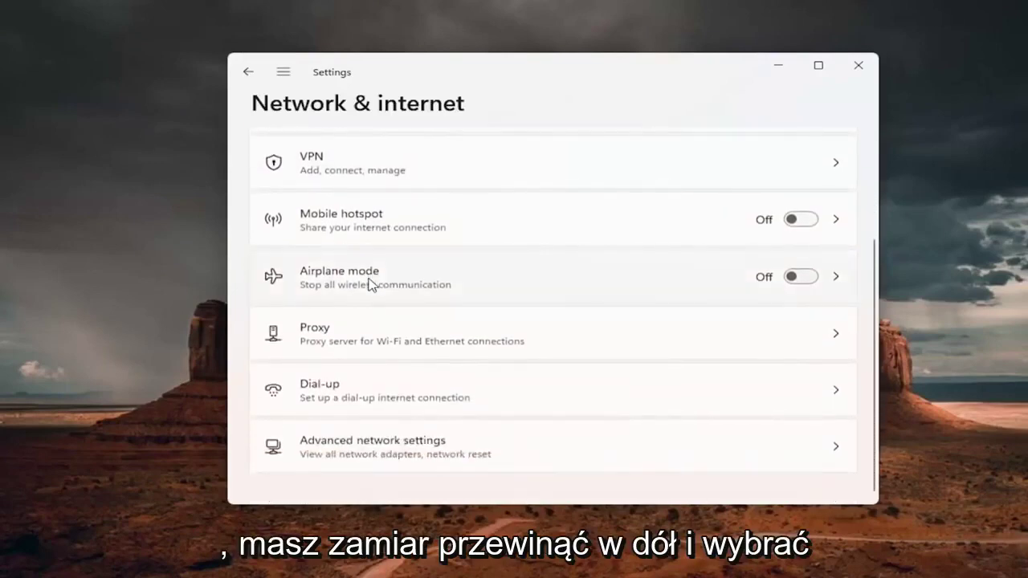
pyautogui.click(442, 450)
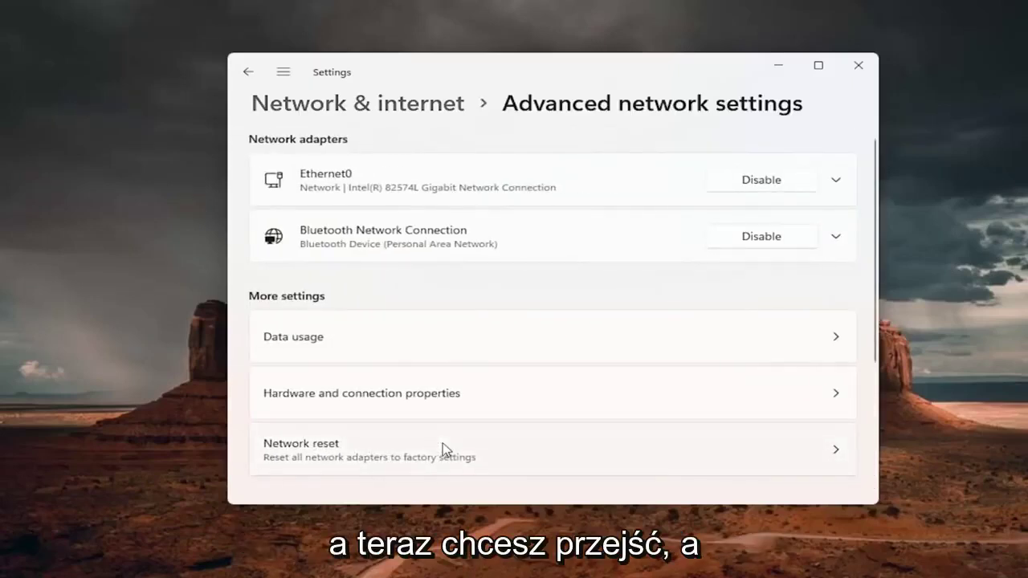
pyautogui.scroll(-1, 399, 440)
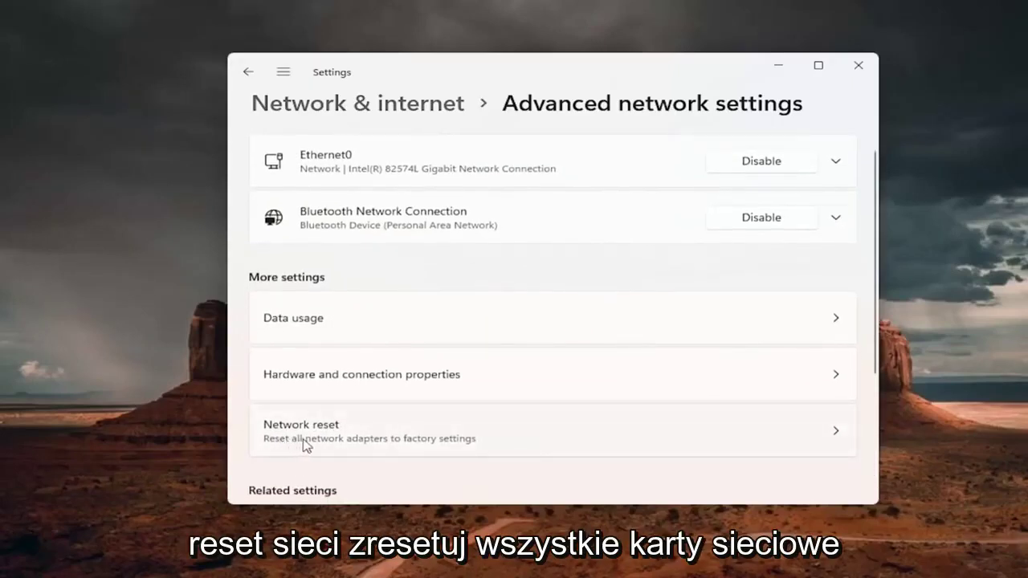
pyautogui.click(450, 437)
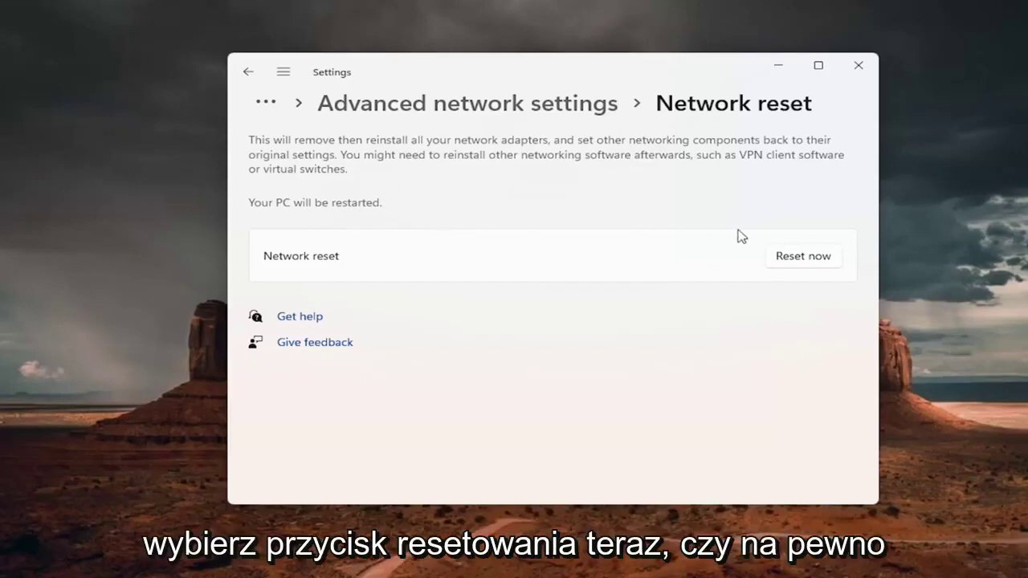
# Step: Reset the network settings, confirm the reset, and close Settings in preparation for restarting the PC
pyautogui.click(806, 263)
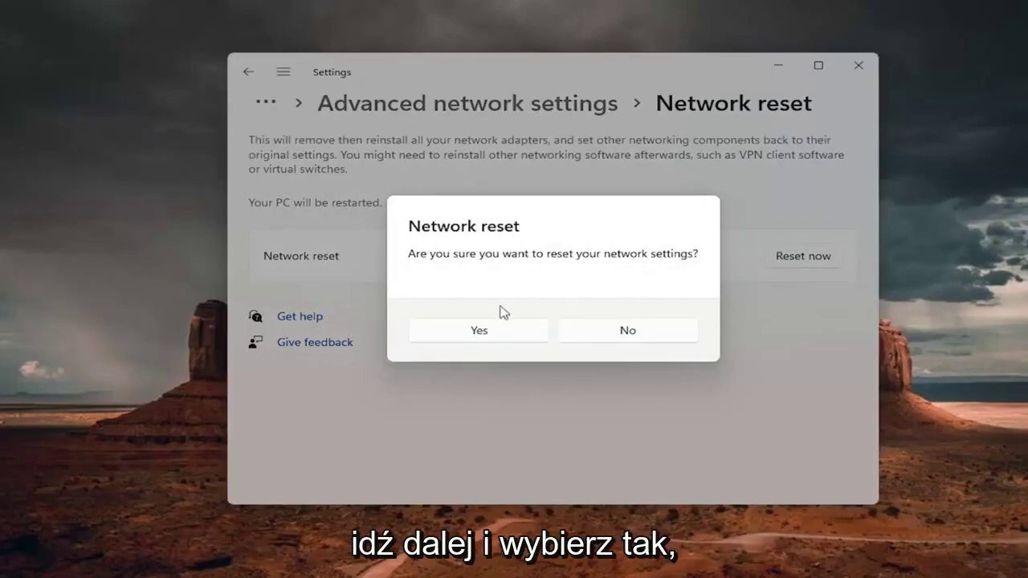
pyautogui.click(476, 332)
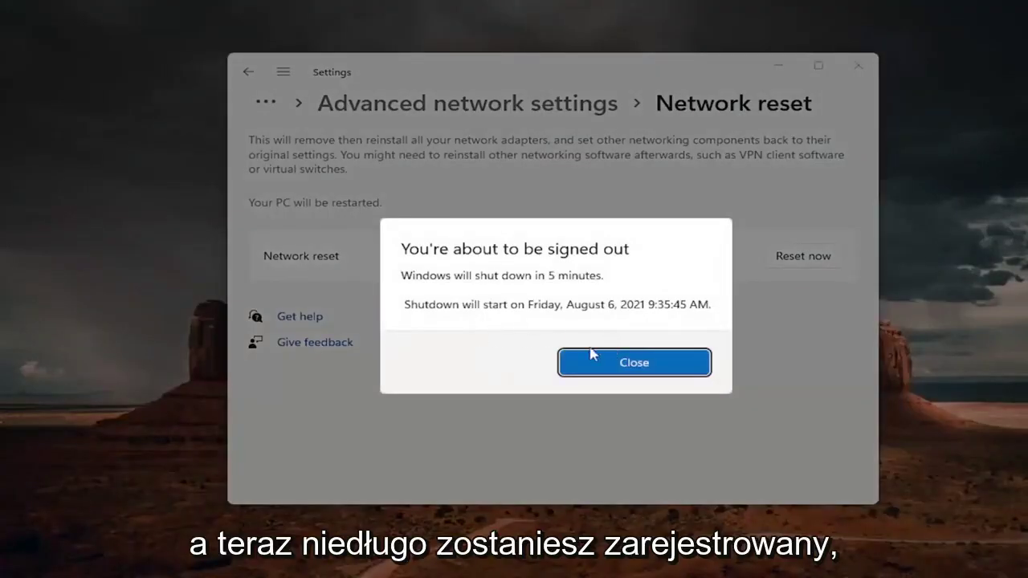
pyautogui.click(611, 362)
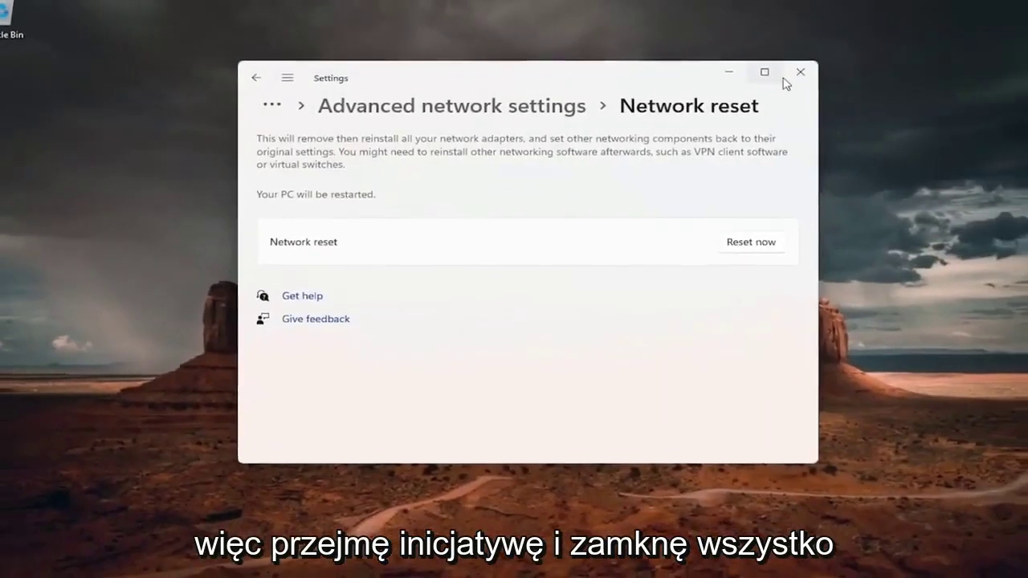
pyautogui.click(858, 66)
pyautogui.rightClick(404, 562)
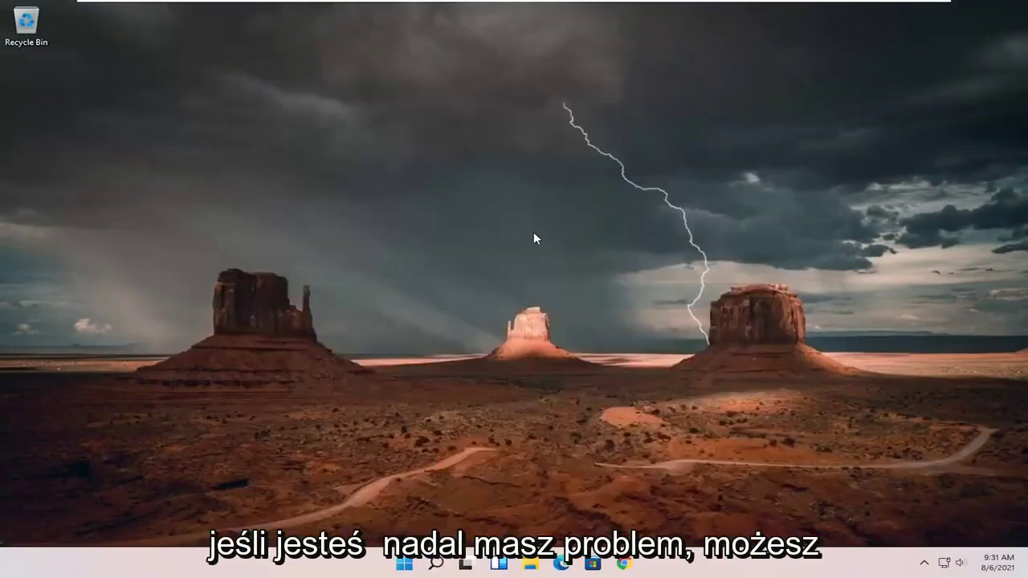
# Step: Search for and open Control Panel, viewing its items as large icons
pyautogui.click(436, 562)
pyautogui.write('co')
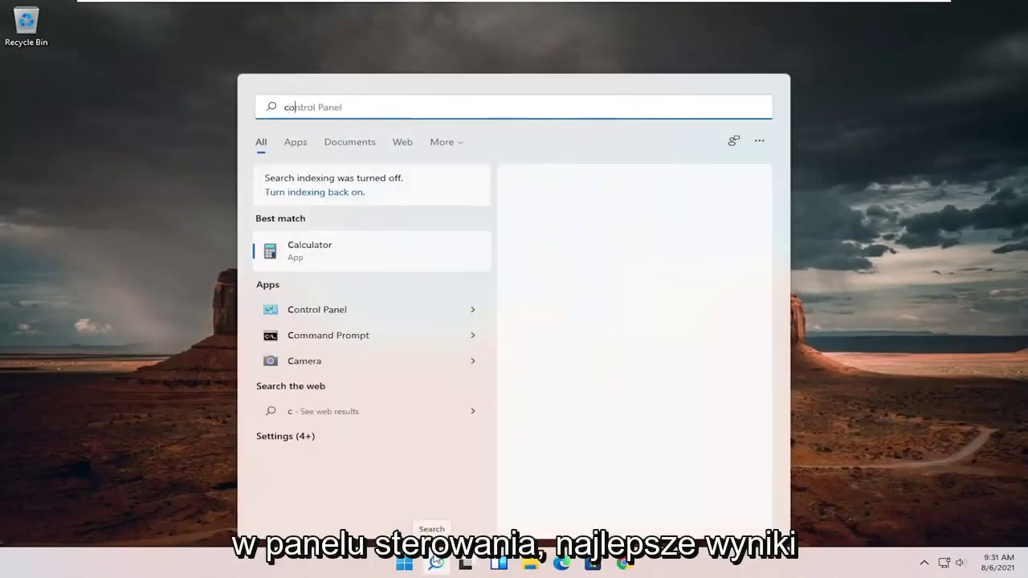
pyautogui.write('ntrol panel')
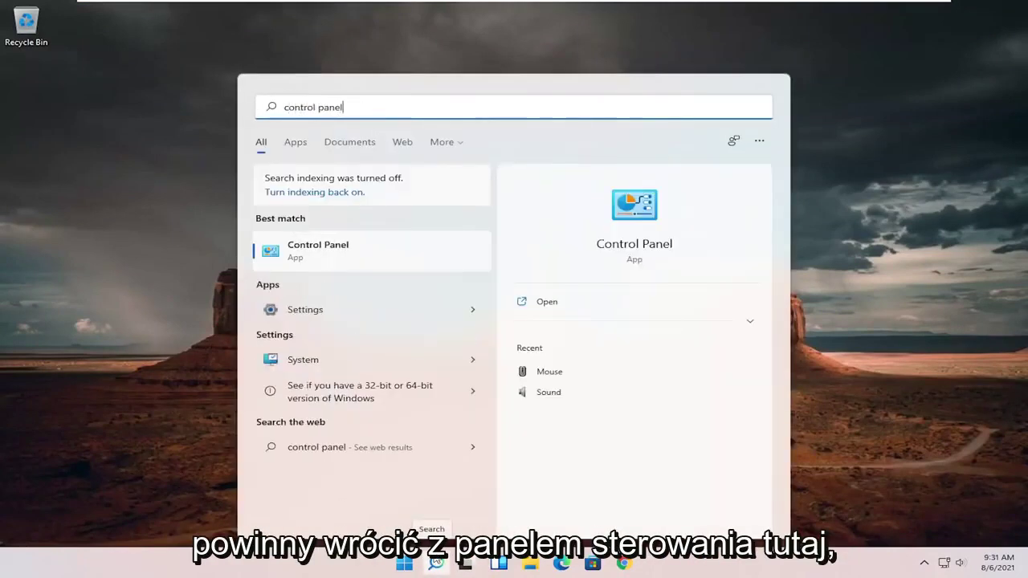
pyautogui.click(385, 249)
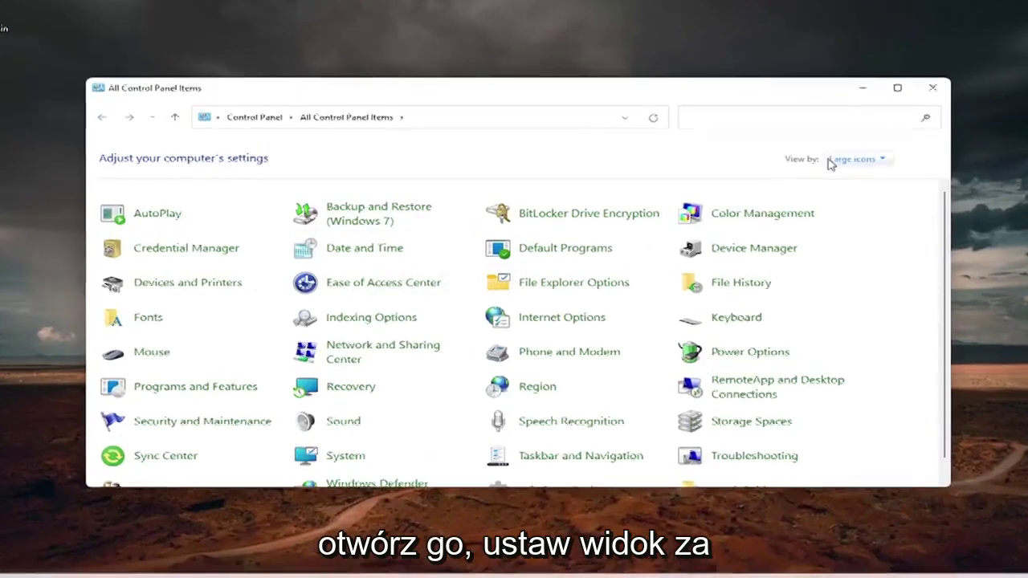
pyautogui.click(830, 162)
pyautogui.click(888, 199)
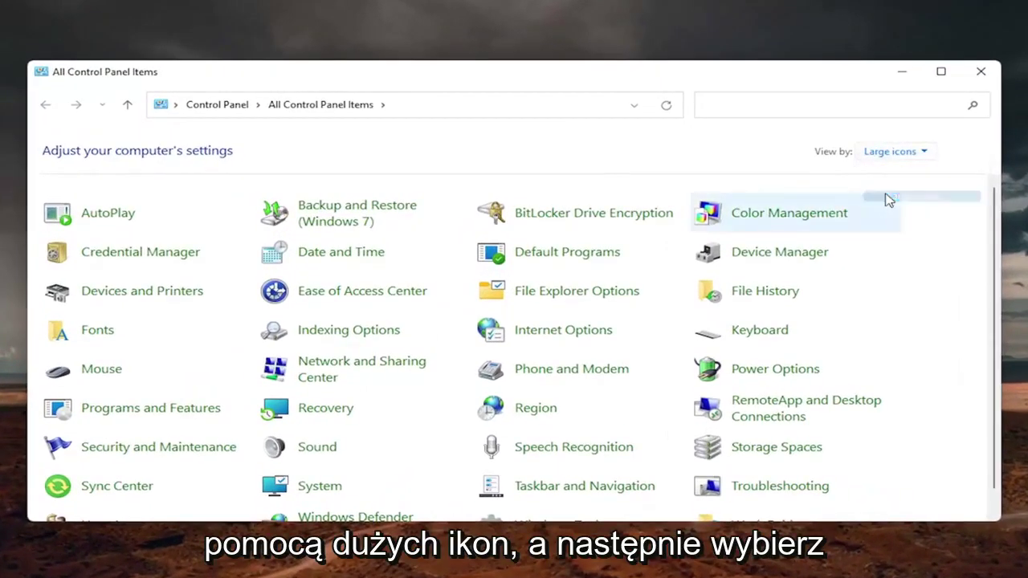
# Step: Open the Internet Protocol Version 4 (TCP/IPv4) properties of the Ethernet0 connection from Network and Sharing Center
pyautogui.click(353, 368)
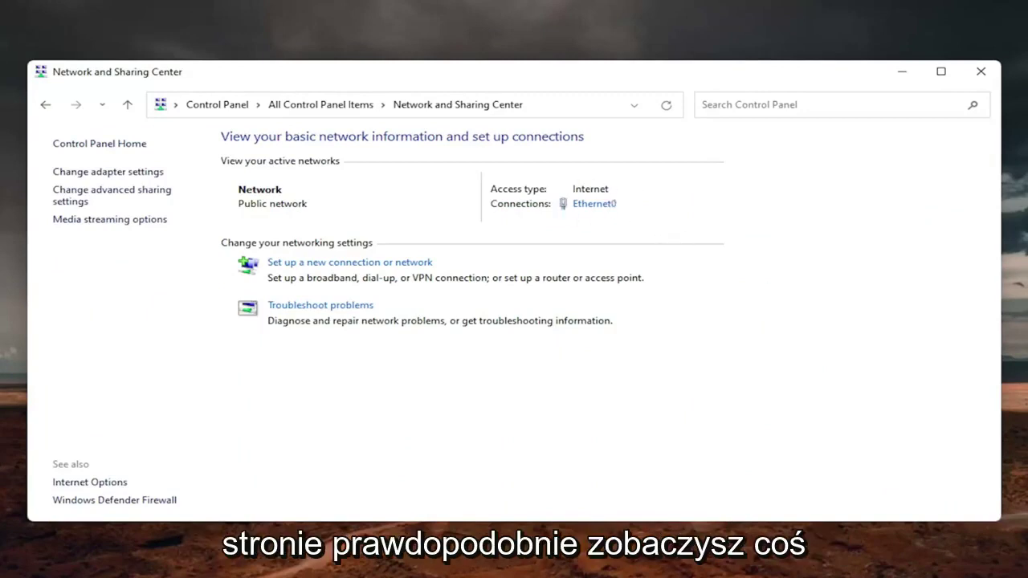
pyautogui.click(598, 205)
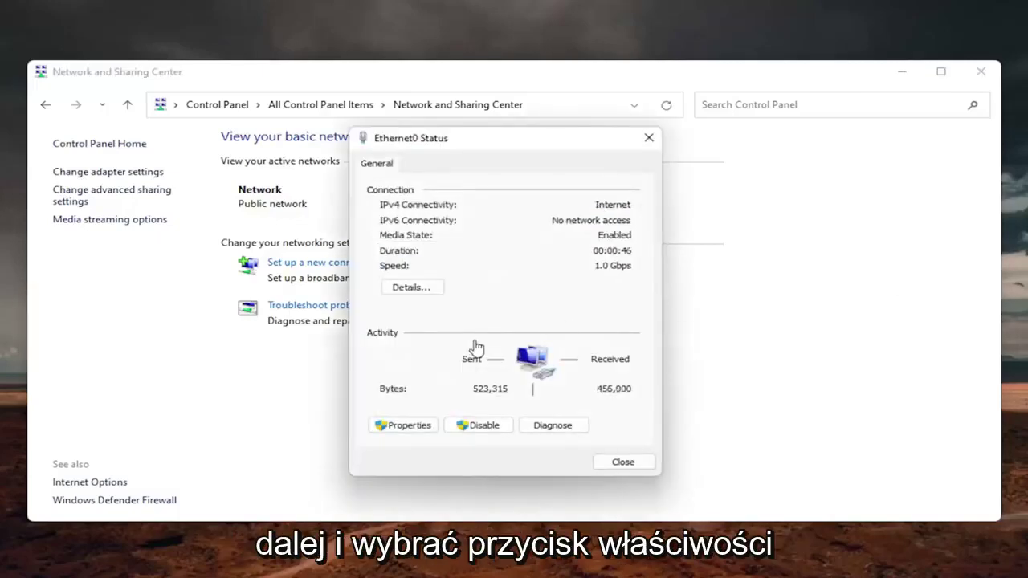
pyautogui.click(408, 428)
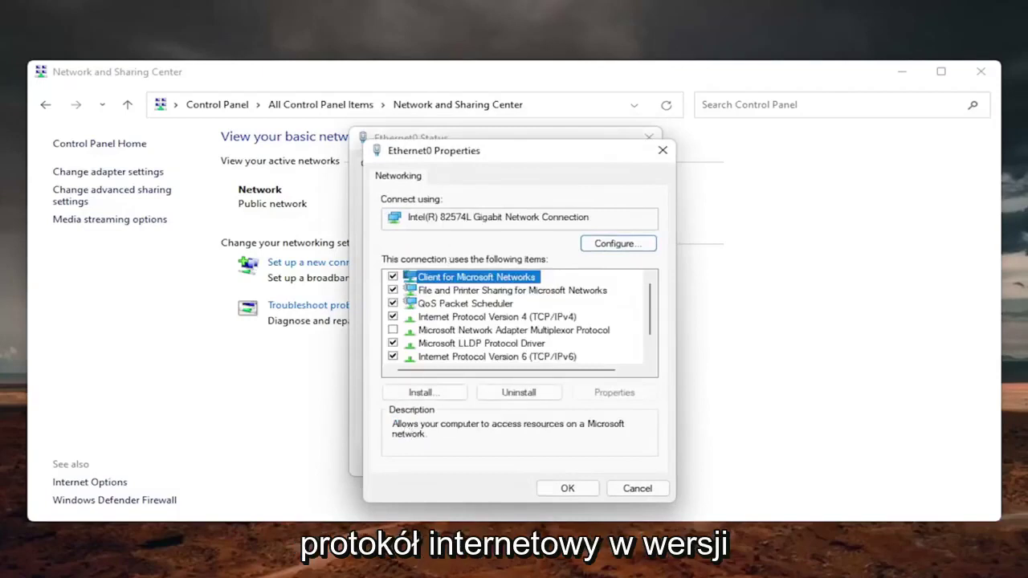
pyautogui.moveTo(474, 160); pyautogui.dragTo(469, 144)
pyautogui.click(504, 304)
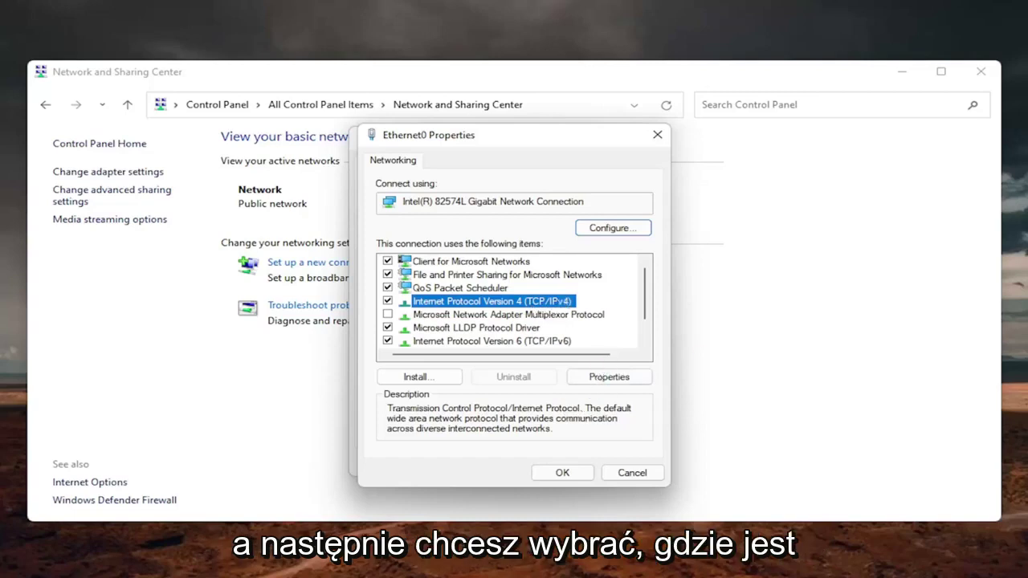
pyautogui.click(606, 377)
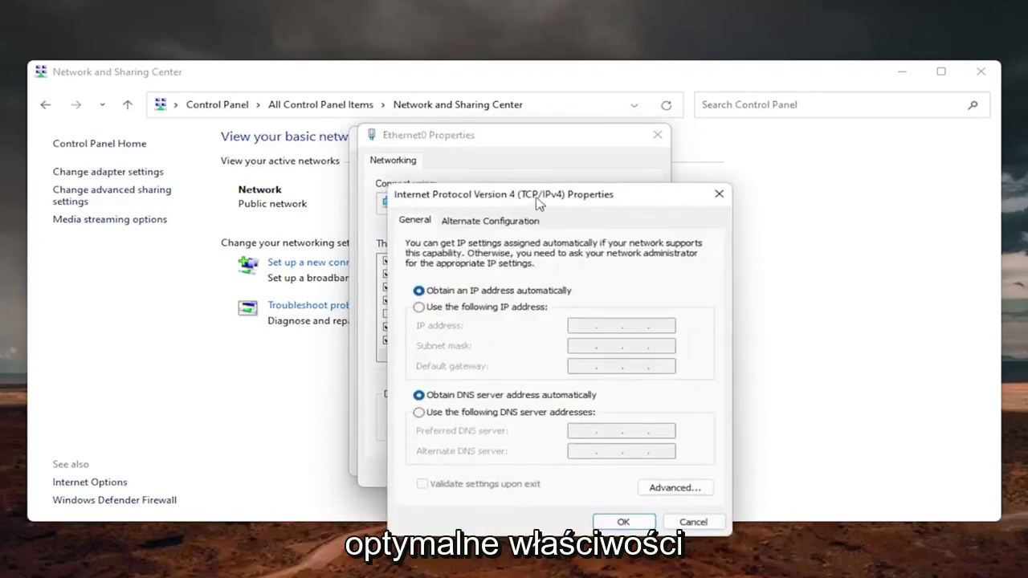
pyautogui.moveTo(538, 197); pyautogui.dragTo(498, 120)
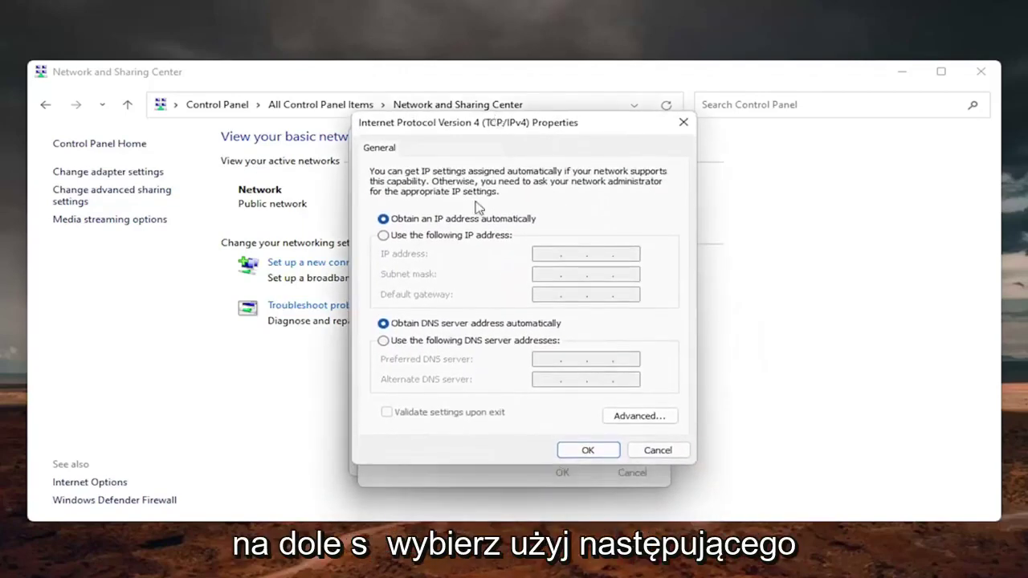
# Step: Set the preferred DNS server to 8.8.8.8 and the alternate to 8.8.4.4, validate on exit, apply, and dismiss the network diagnostics
pyautogui.click(384, 341)
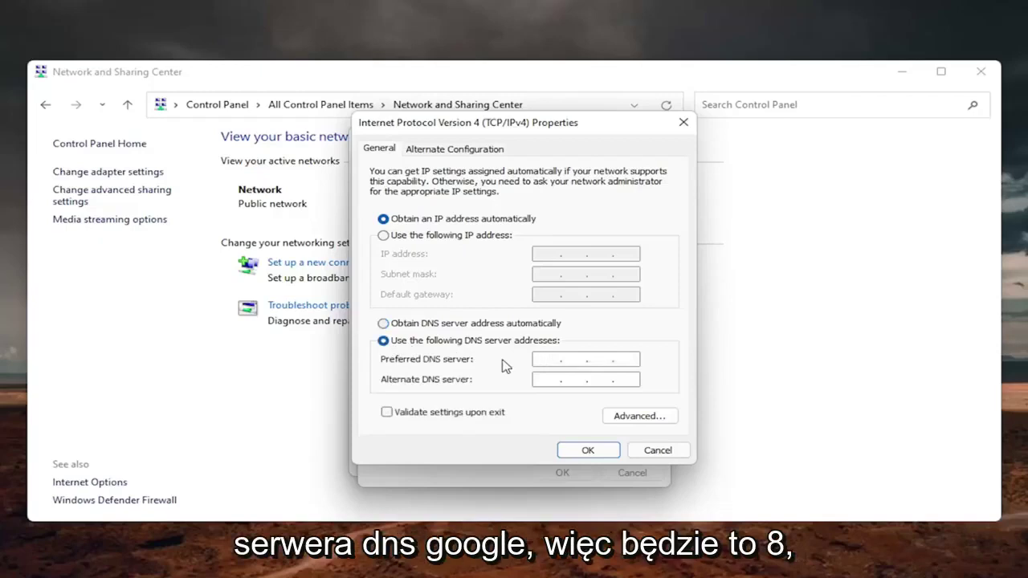
pyautogui.write('8')
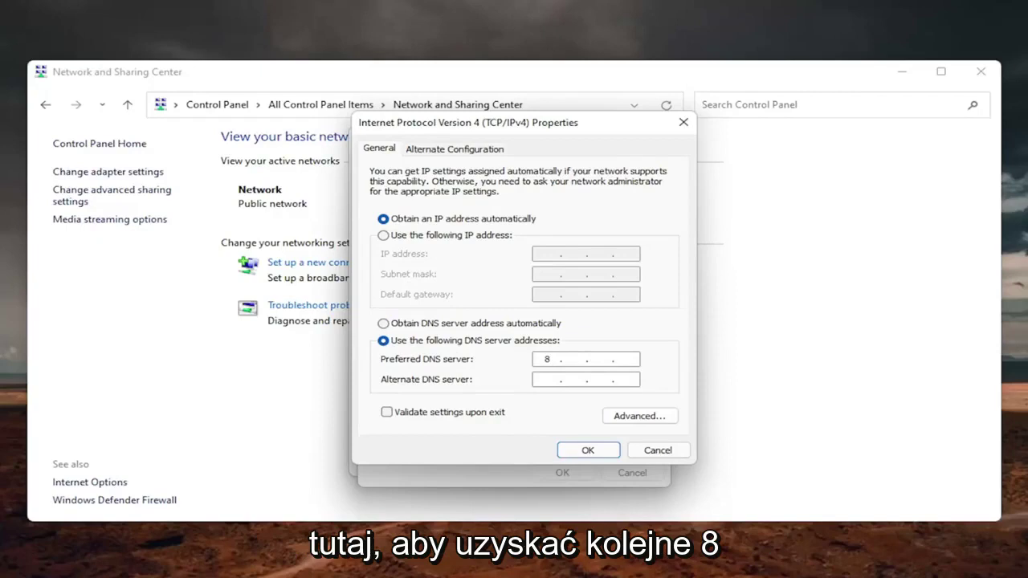
pyautogui.write('.8.8.8')
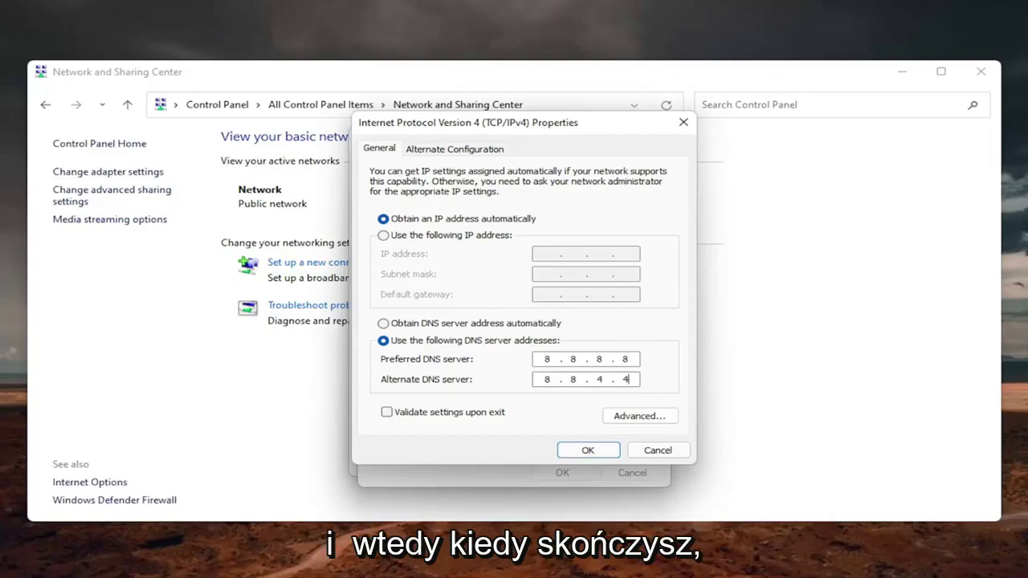
pyautogui.click(387, 412)
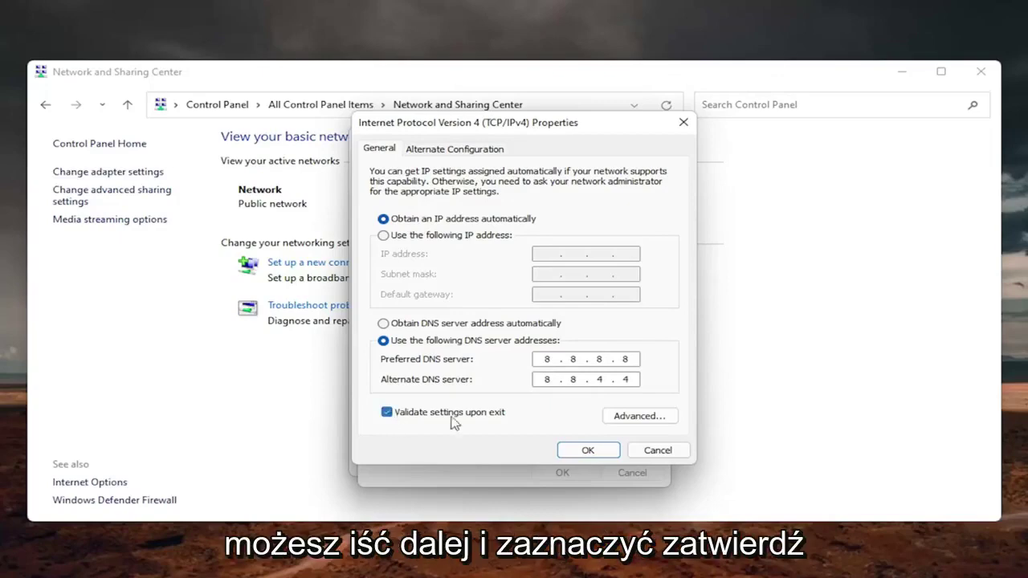
pyautogui.click(577, 452)
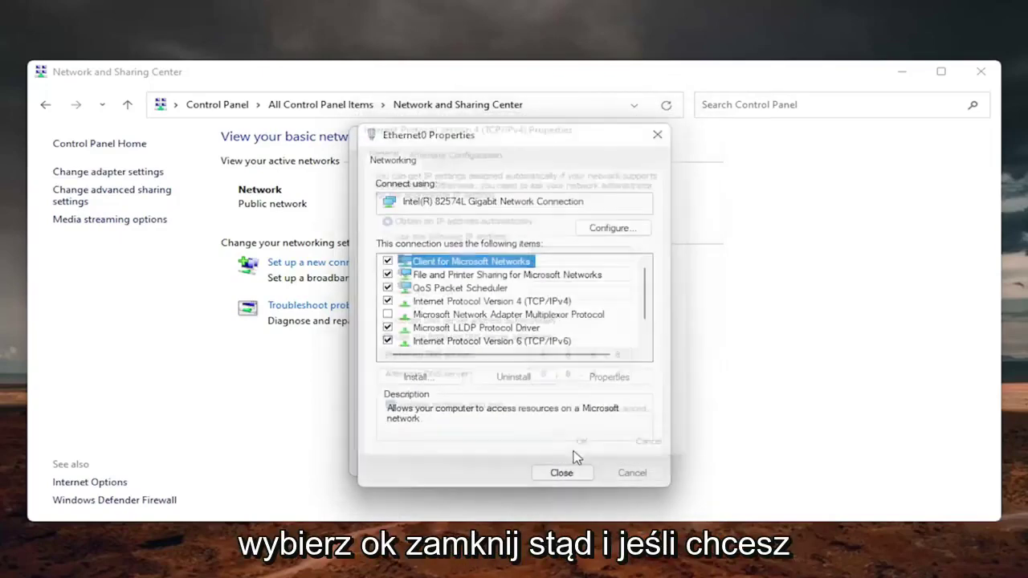
pyautogui.click(563, 474)
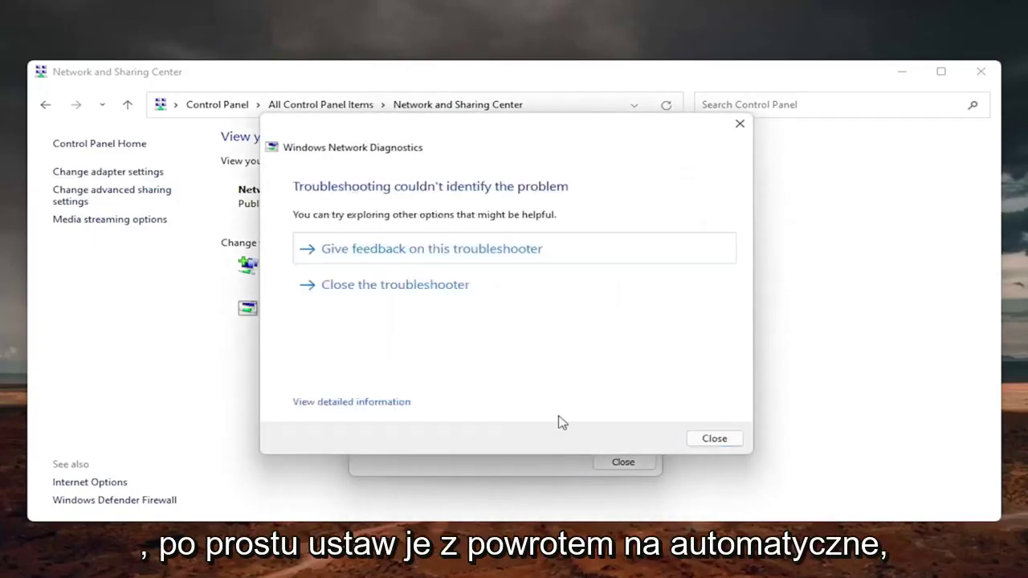
pyautogui.click(729, 441)
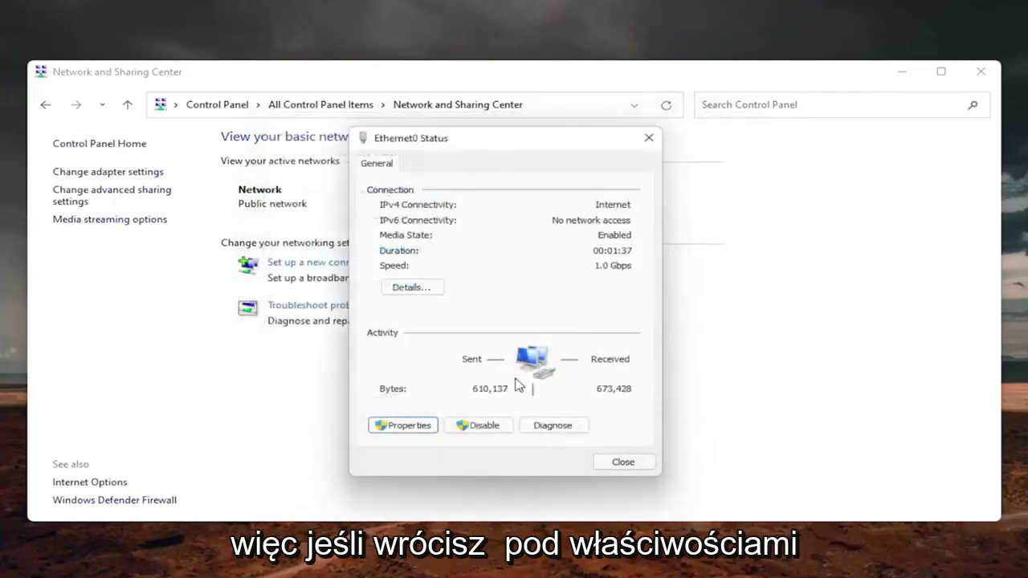
# Step: Set the Ethernet0 connection's IPv4 properties to obtain the DNS server address automatically
pyautogui.click(407, 427)
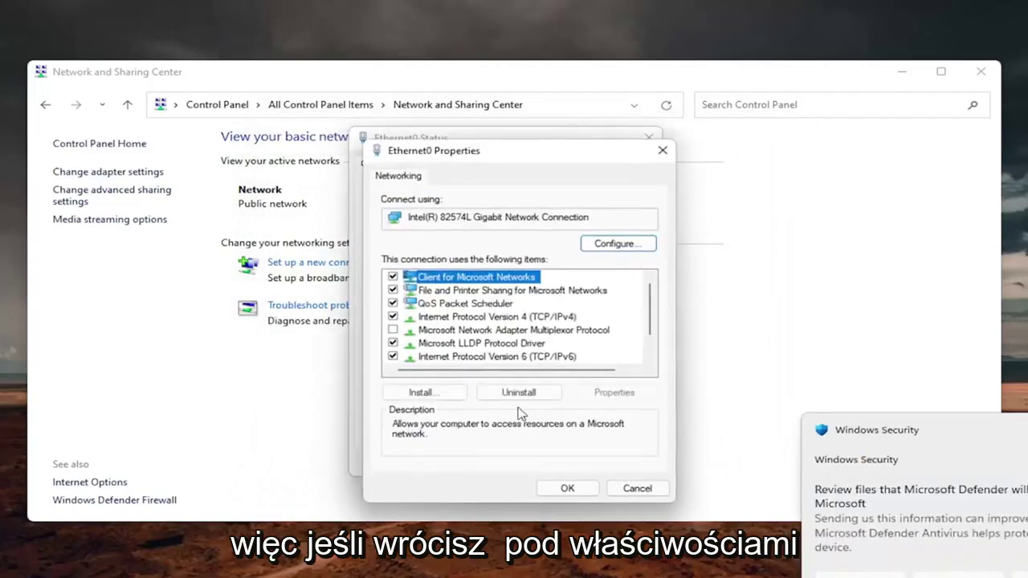
pyautogui.click(488, 318)
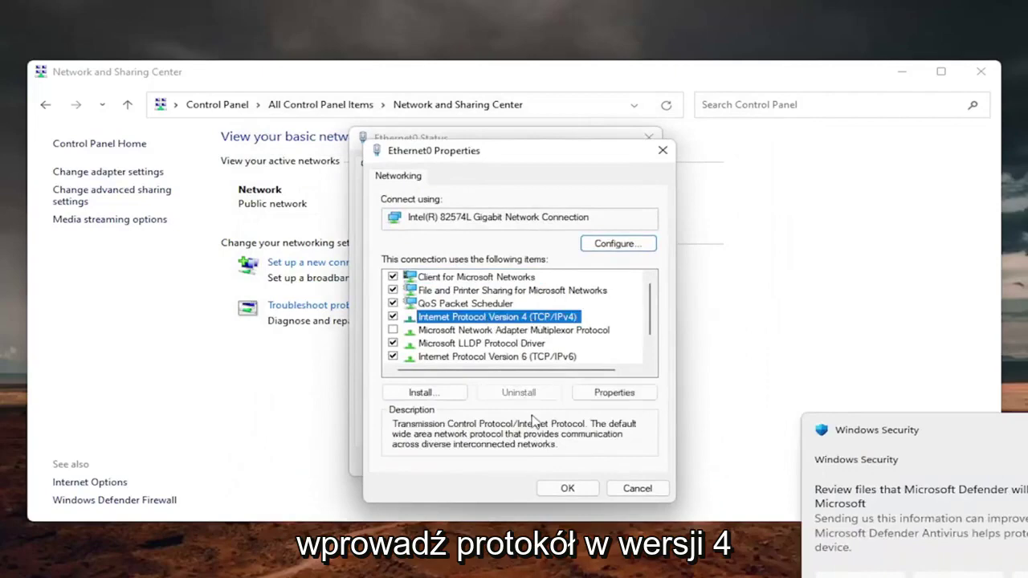
pyautogui.click(615, 392)
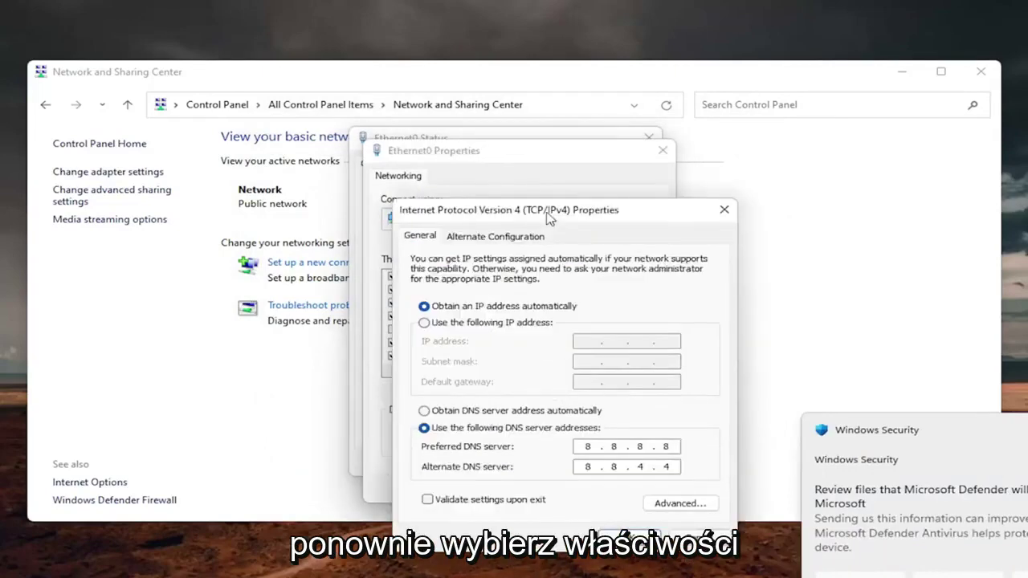
pyautogui.moveTo(561, 207); pyautogui.dragTo(529, 142)
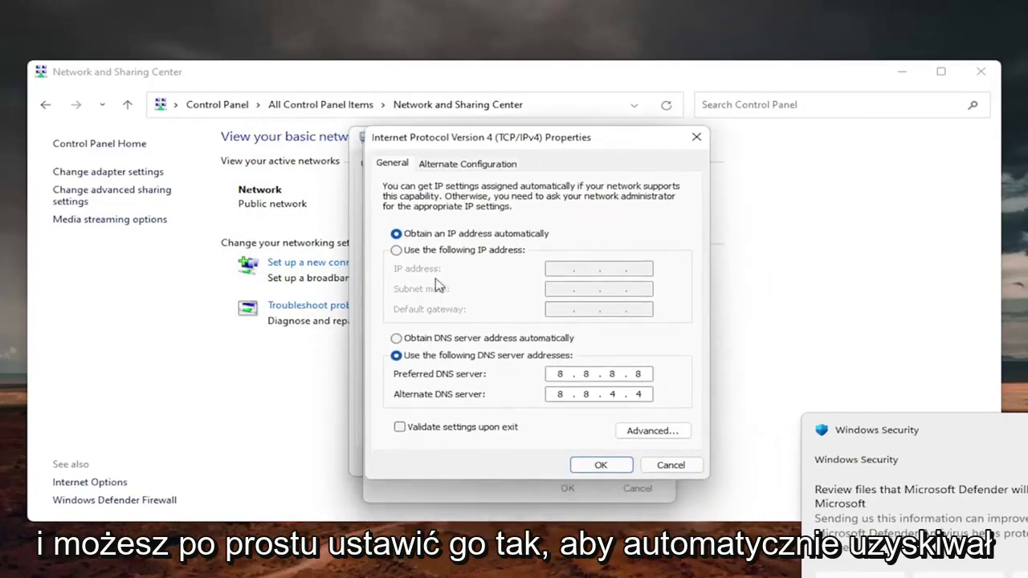
pyautogui.click(396, 338)
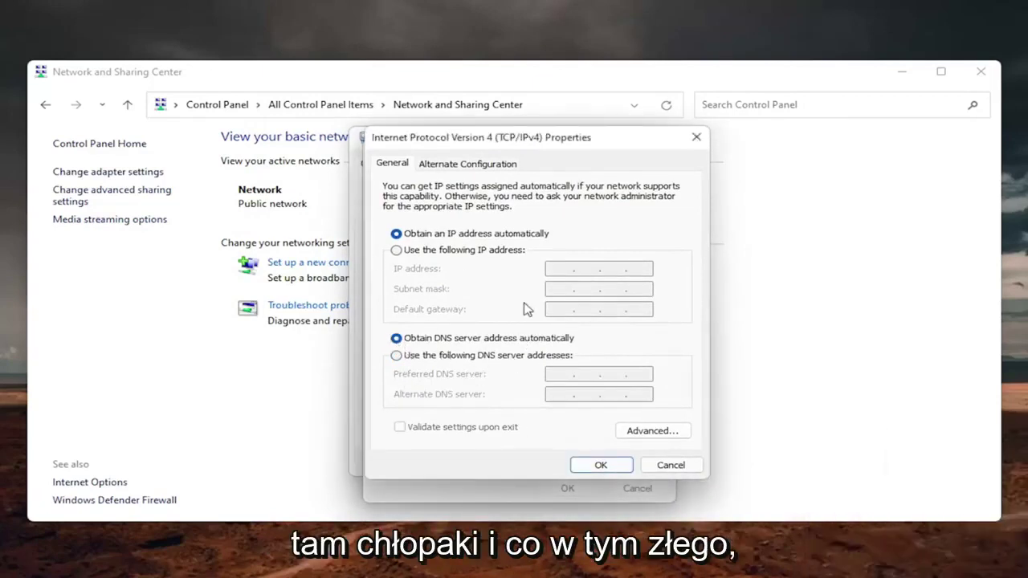
pyautogui.click(607, 466)
# Step: Close the Ethernet0 properties and status dialogs and the Network and Sharing Center
pyautogui.click(661, 152)
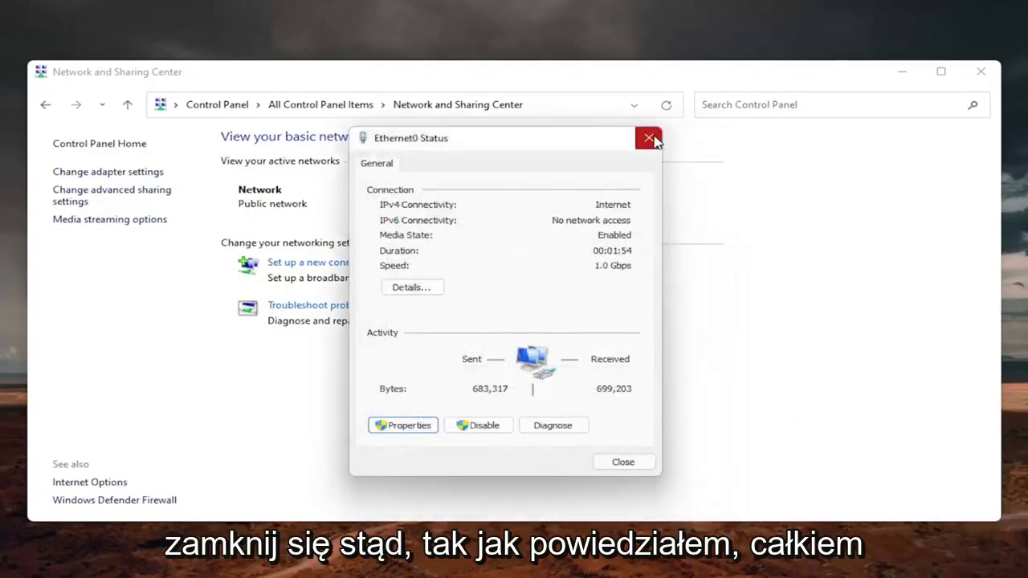
pyautogui.click(649, 138)
pyautogui.click(980, 71)
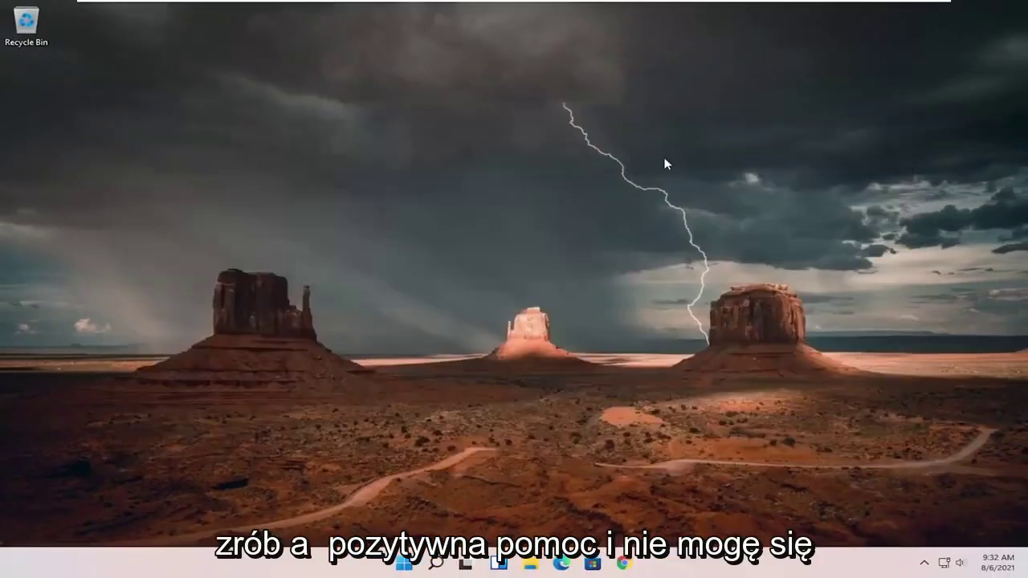